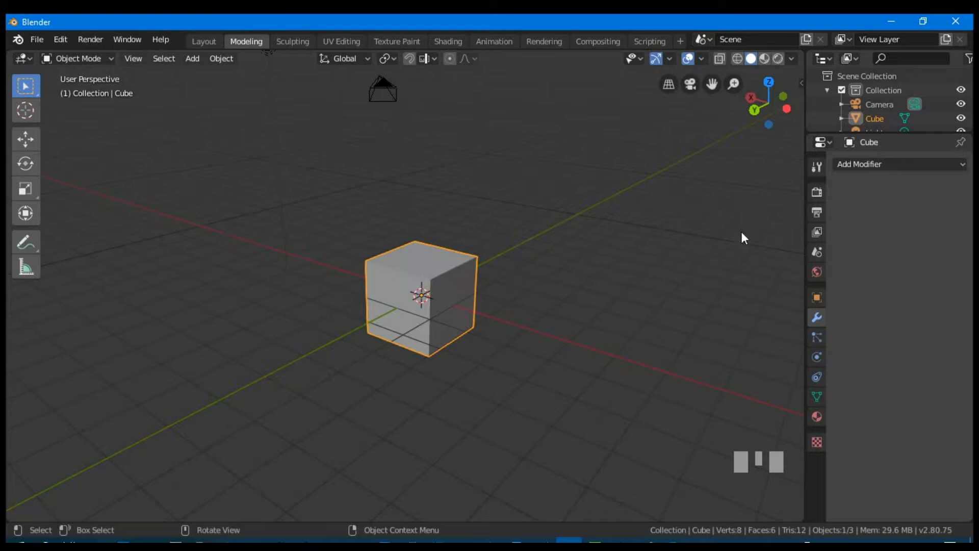
Step: Add an Array modifier to the cube
click(818, 316)
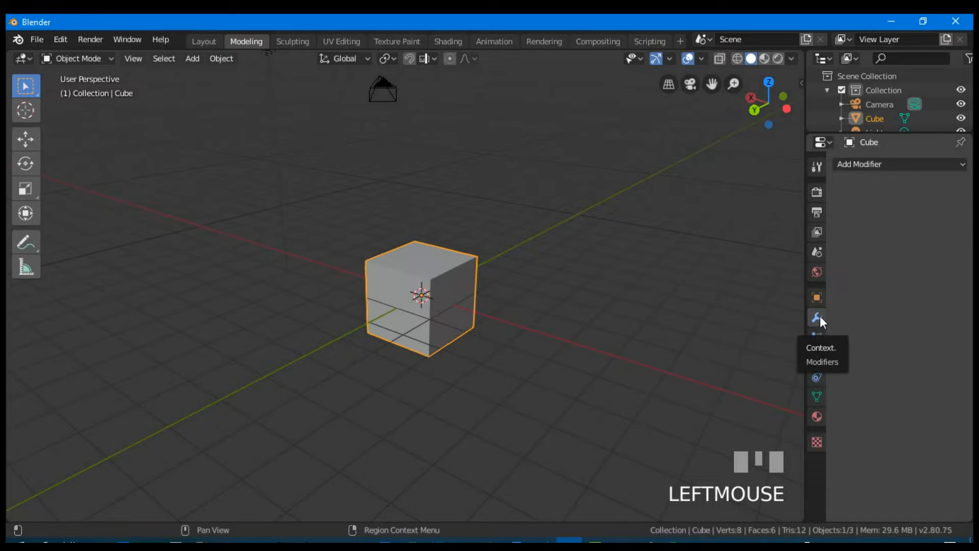
click(892, 165)
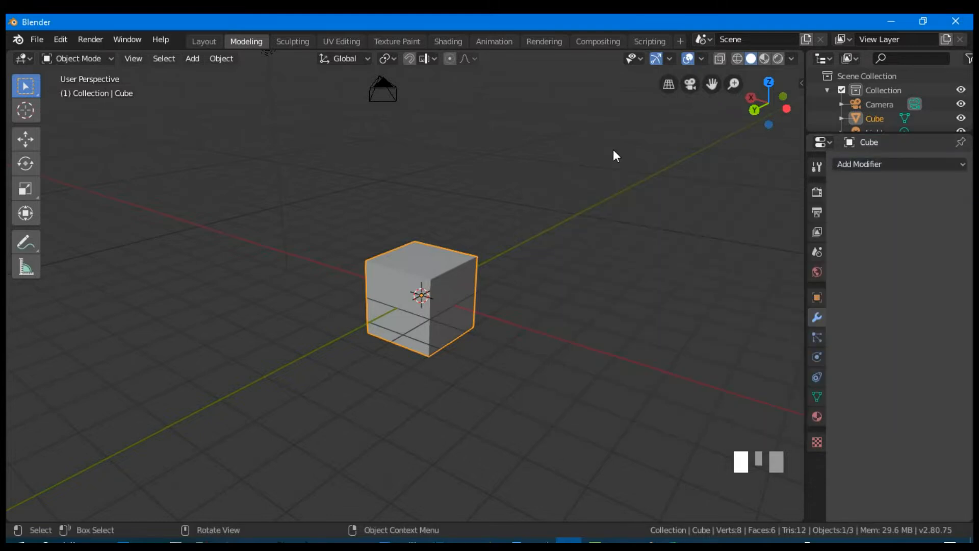
click(880, 164)
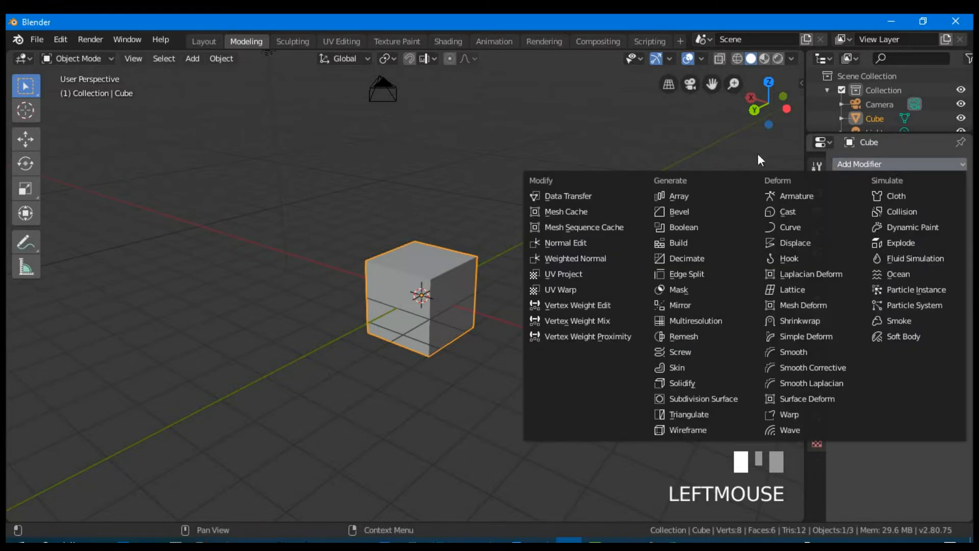
click(695, 196)
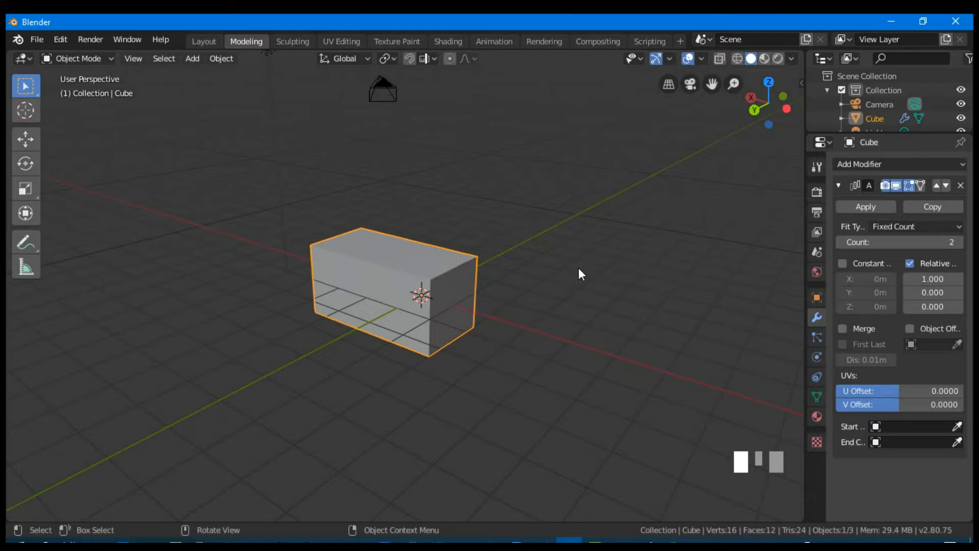
Step: Set the Array modifier's count to 3
middle_drag(579, 272, 525, 286)
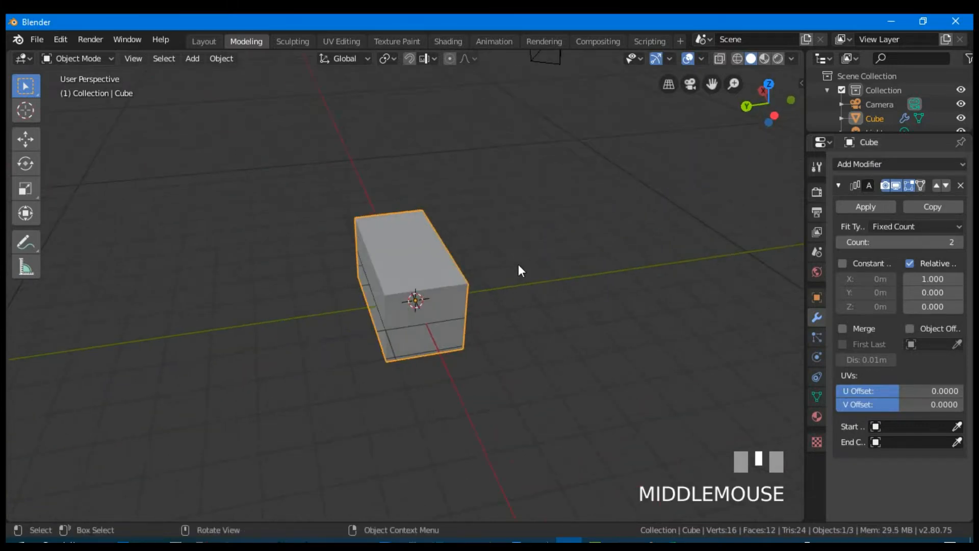
middle_drag(493, 318, 607, 294)
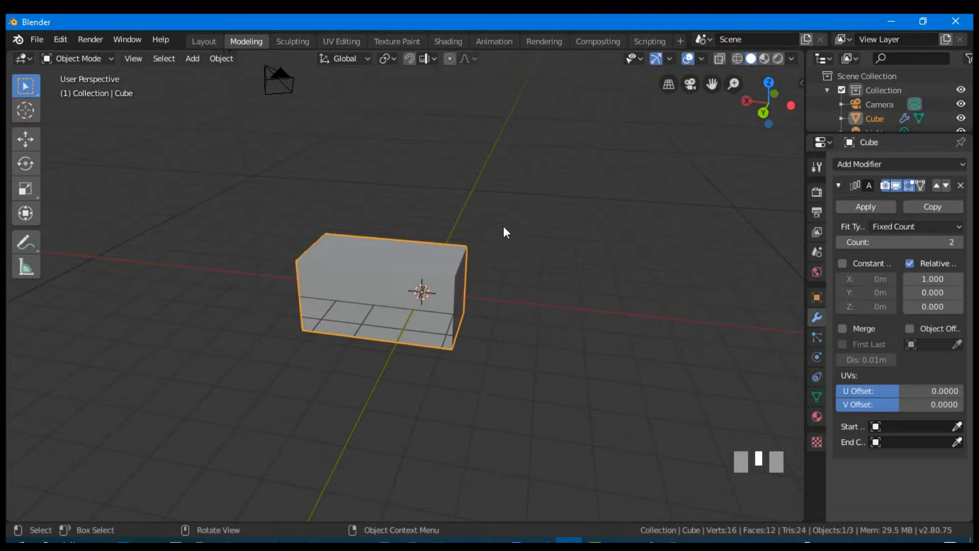
middle_drag(539, 248, 469, 286)
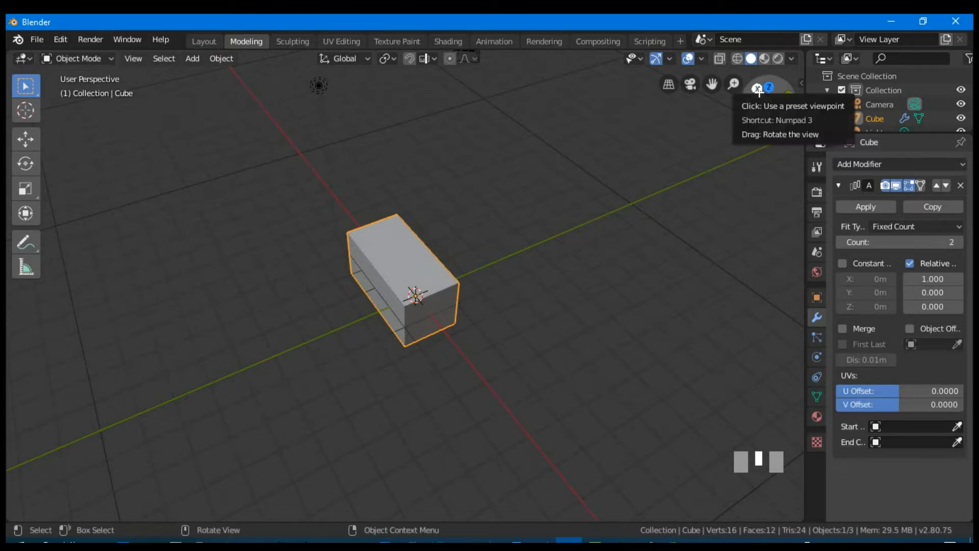
middle_drag(428, 343, 444, 302)
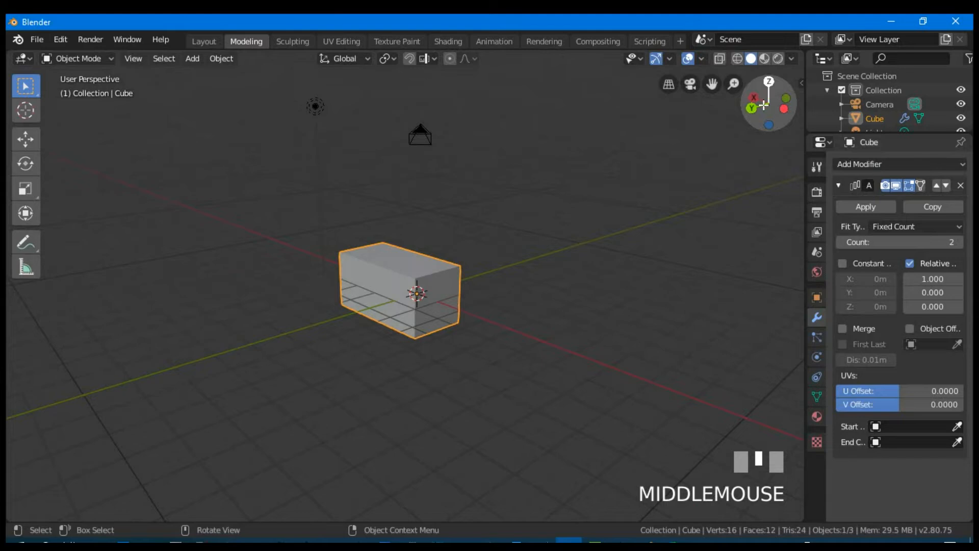
middle_drag(543, 271, 704, 305)
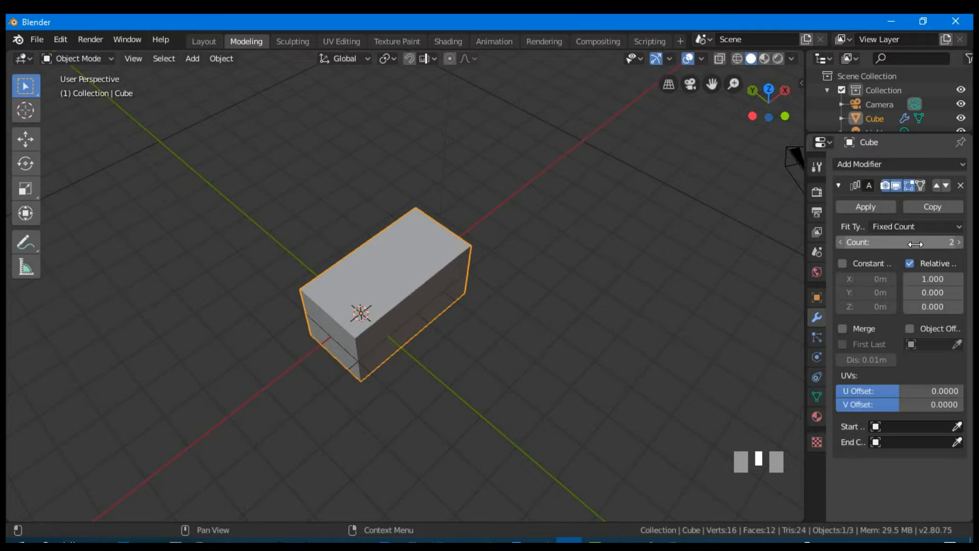
click(960, 243)
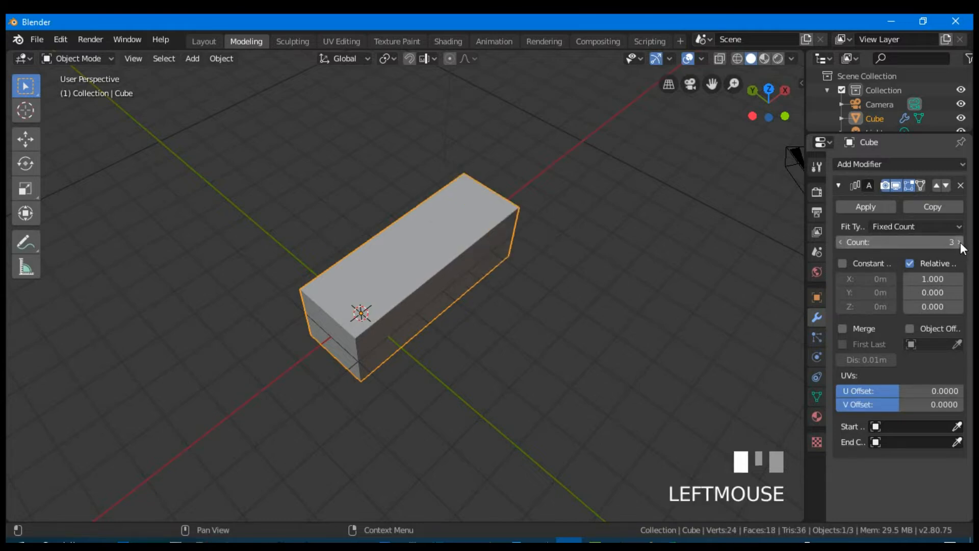
click(960, 243)
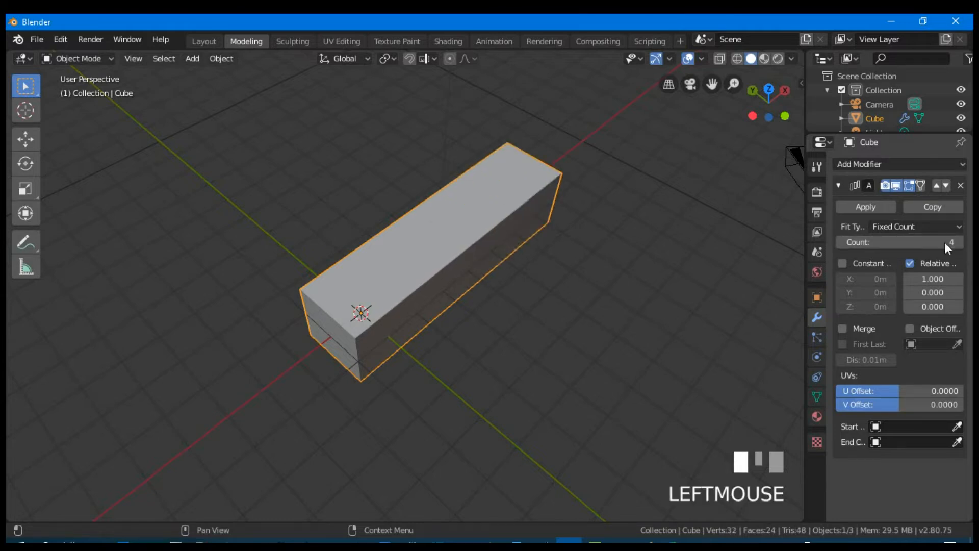
click(841, 243)
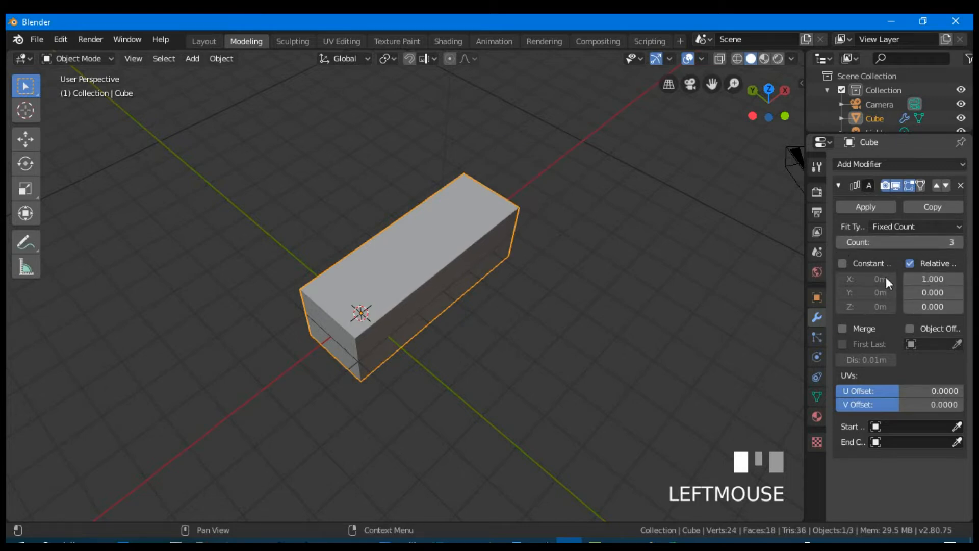
Step: Space the cubes apart along X by setting the array's relative X offset to 1.3
click(959, 280)
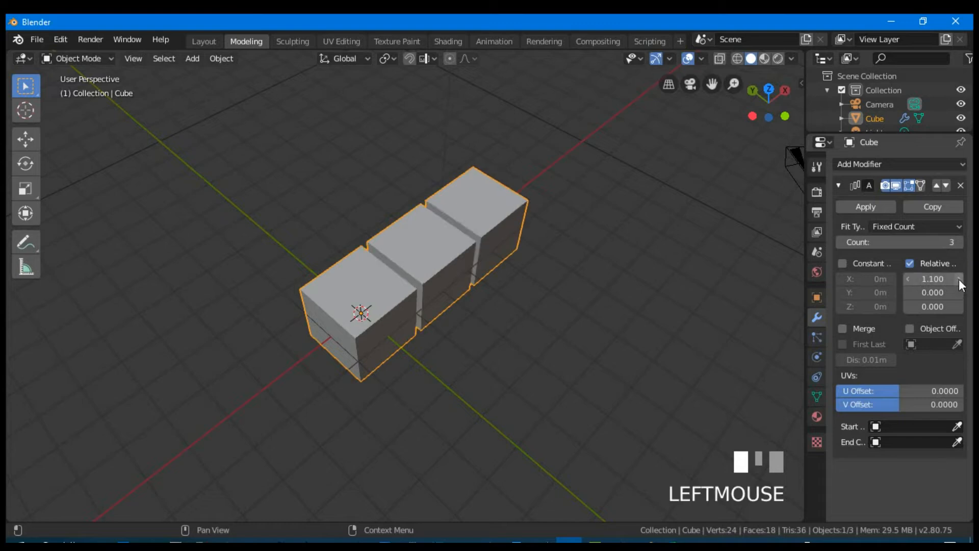
click(960, 279)
click(959, 279)
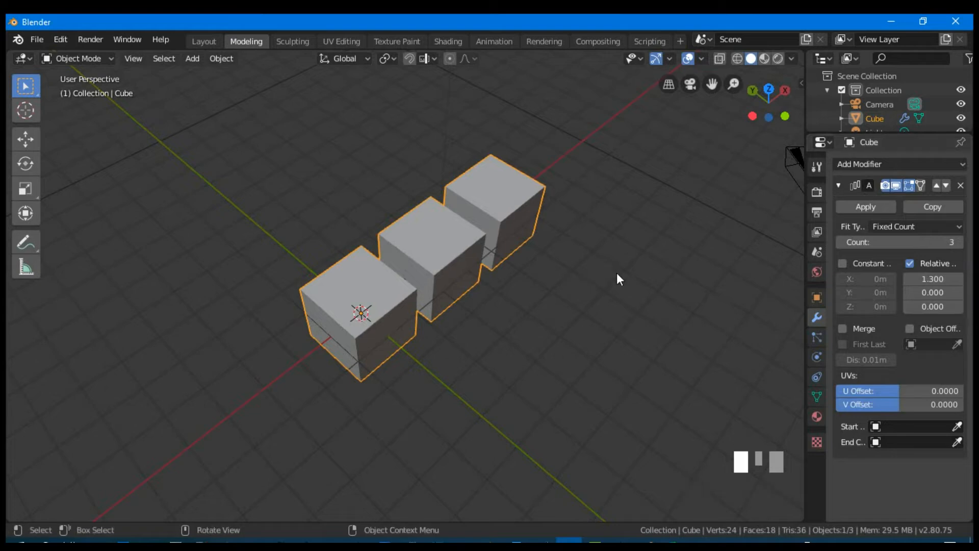
middle_drag(638, 258, 618, 263)
shift+middle_drag(636, 299, 651, 283)
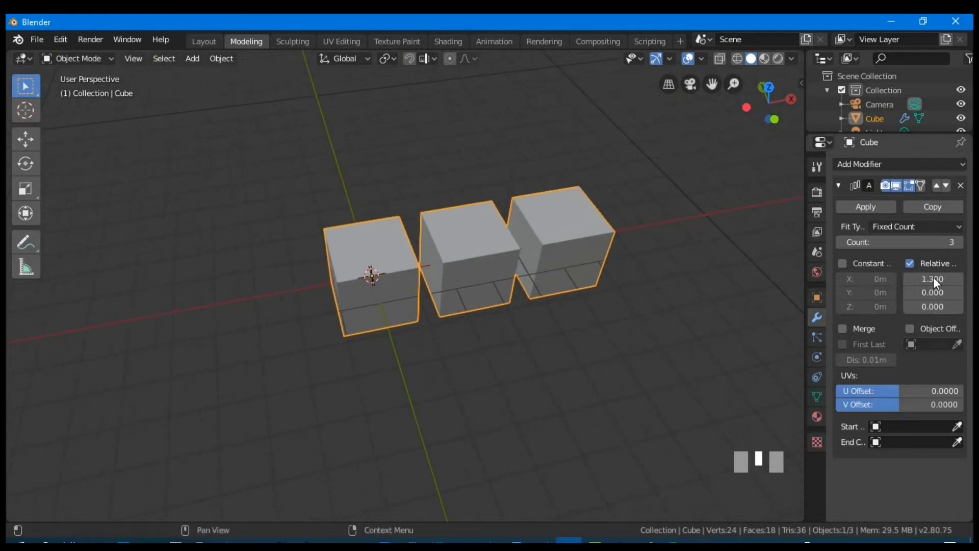
Step: Deselect the cube array and turn off X-ray display in the viewport
click(494, 246)
ctrl+shift+middle_drag(494, 246, 549, 291)
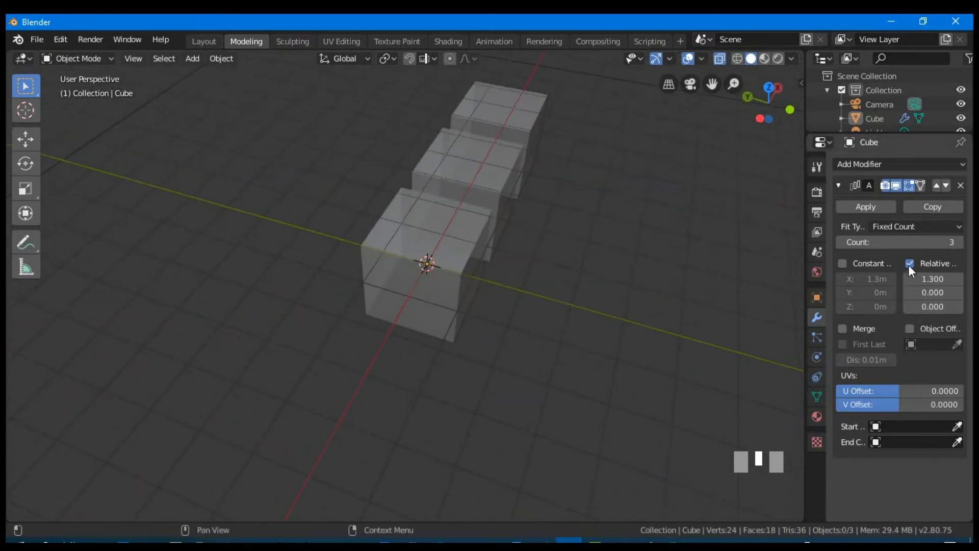
click(722, 58)
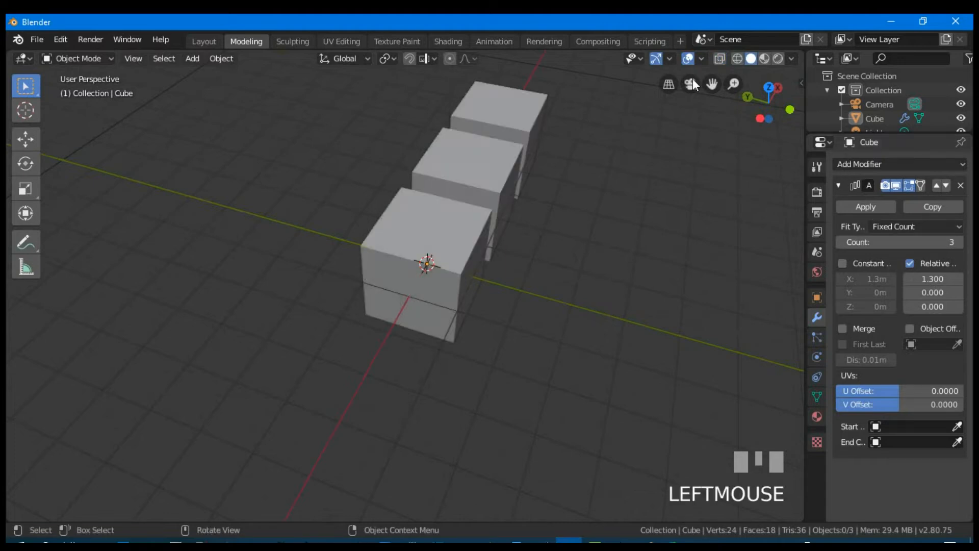
Step: Redirect the array along the Y axis with a relative offset of 0 in X and 1.3 in Y
shift+middle_drag(571, 247, 552, 252)
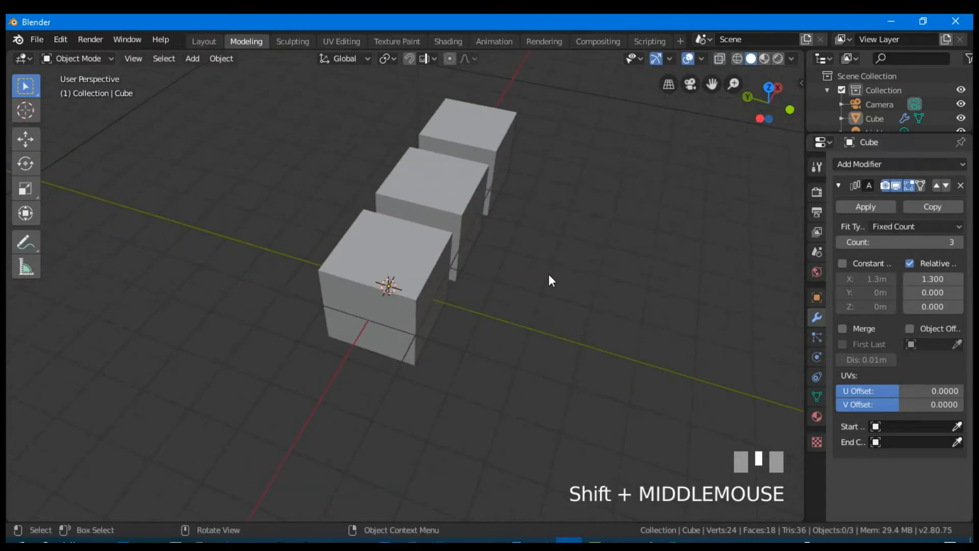
click(930, 279)
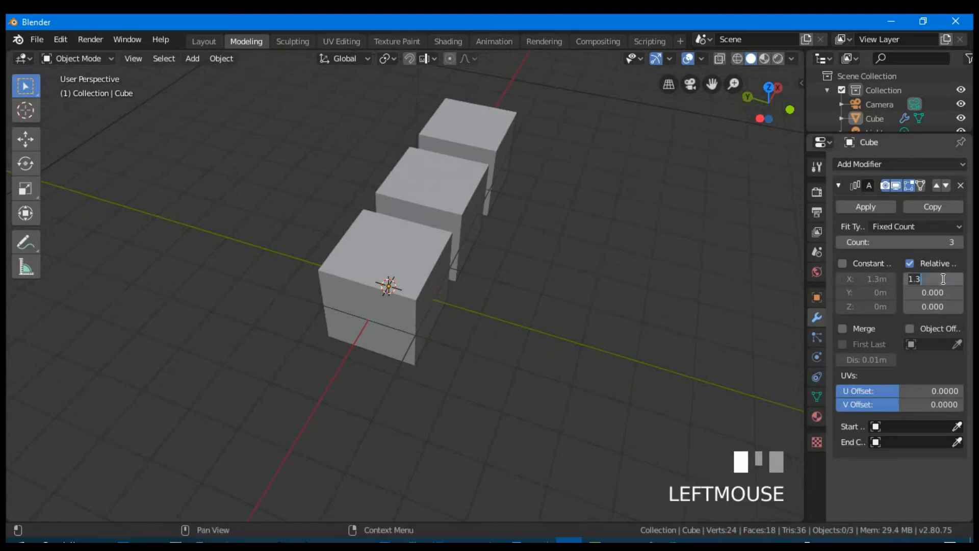
text(0)
key(Return)
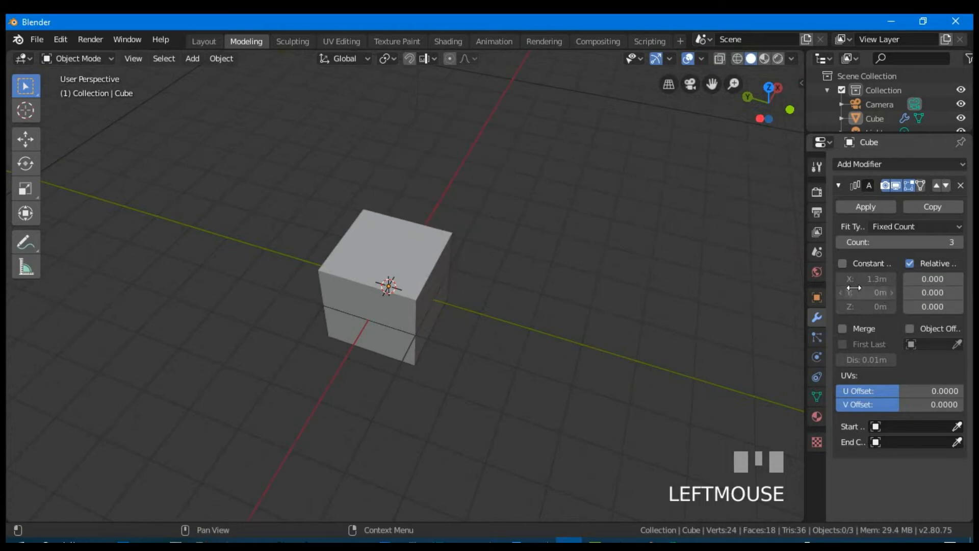
click(930, 289)
text(1.3)
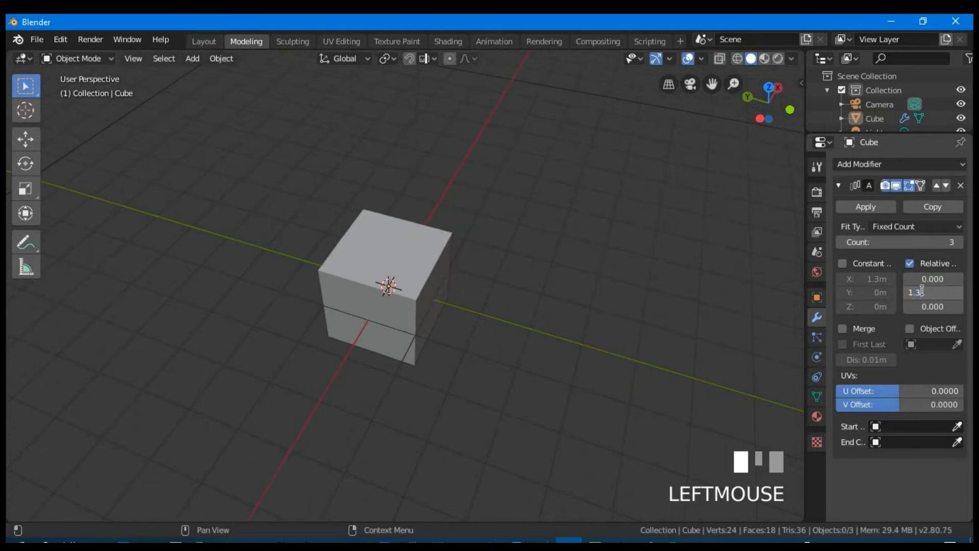
key(Return)
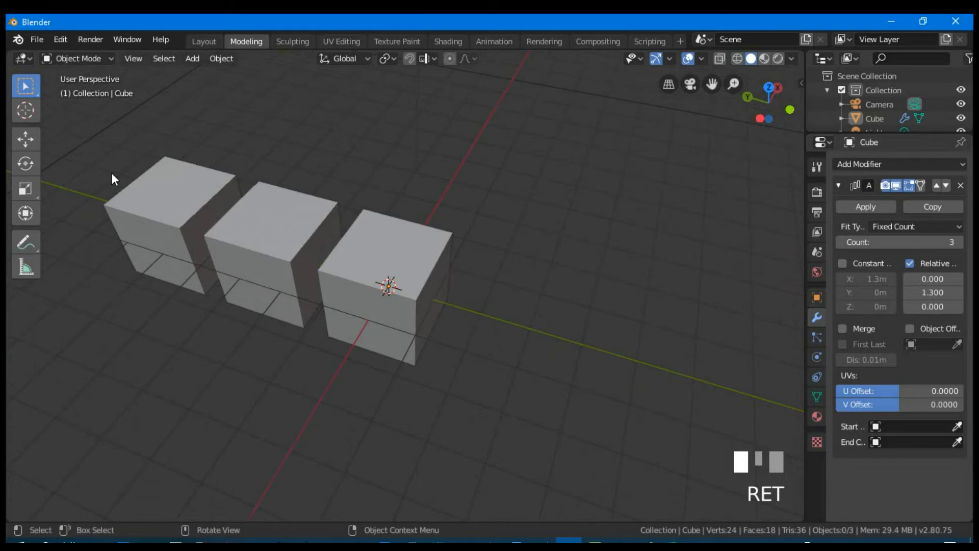
Step: Reverse the array's direction along Y in top view by setting the relative Y offset to -1.3
middle_drag(502, 303, 428, 281)
middle_drag(311, 319, 457, 338)
key(KP_7)
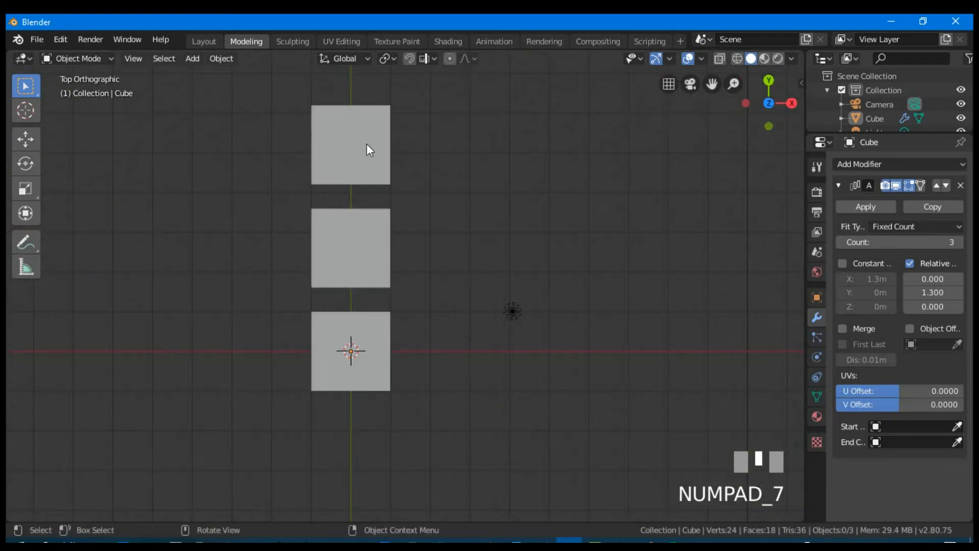
click(913, 292)
click(905, 293)
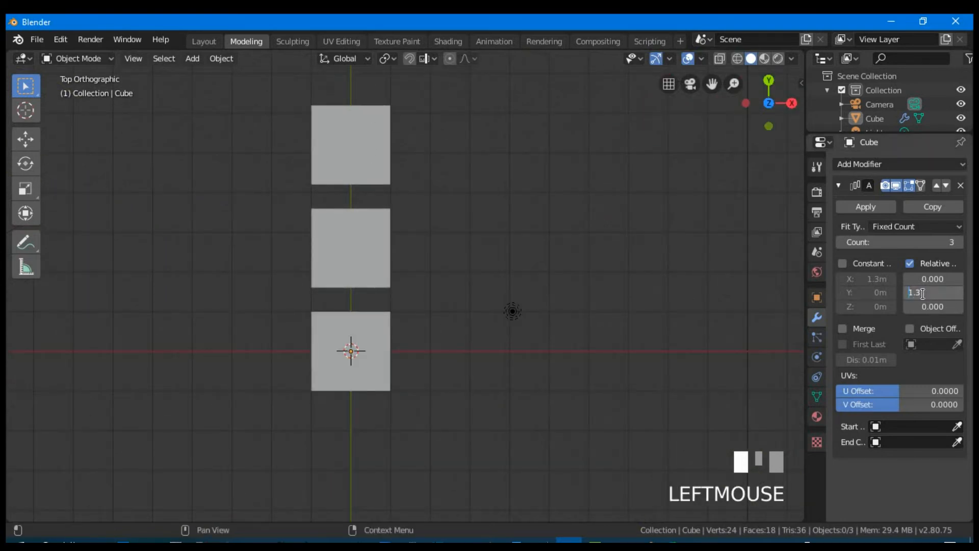
text(-)
key(Return)
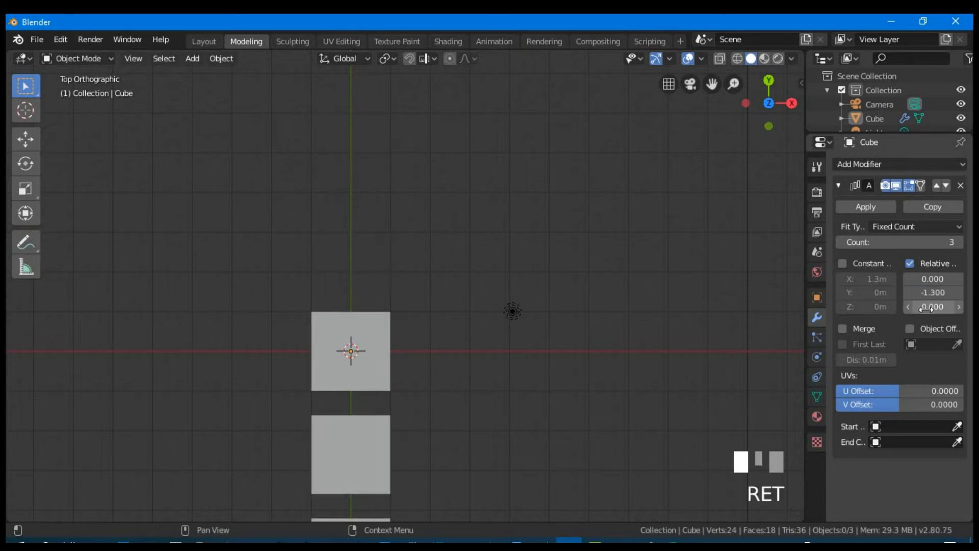
Step: Set the array's relative Y offset back to positive 1.3
click(933, 292)
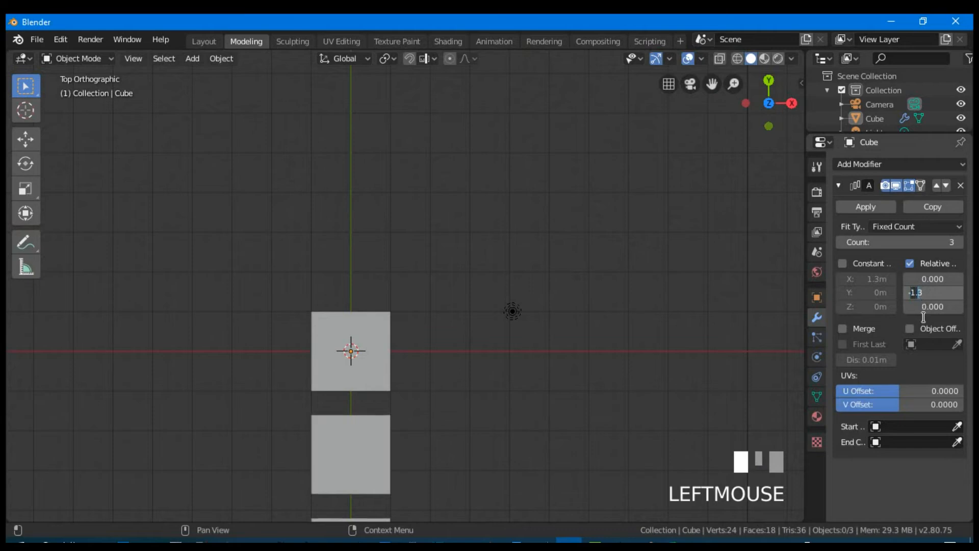
key(BackSpace)
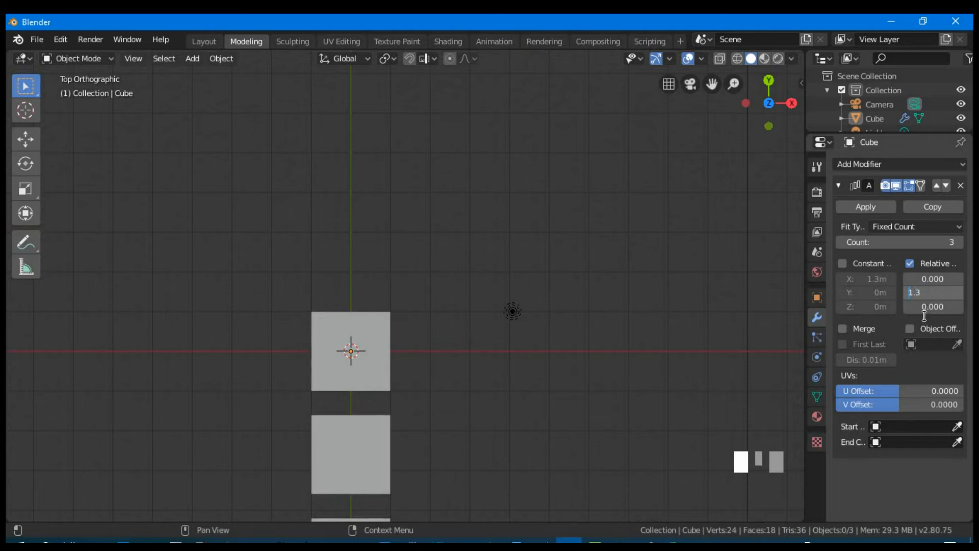
key(Return)
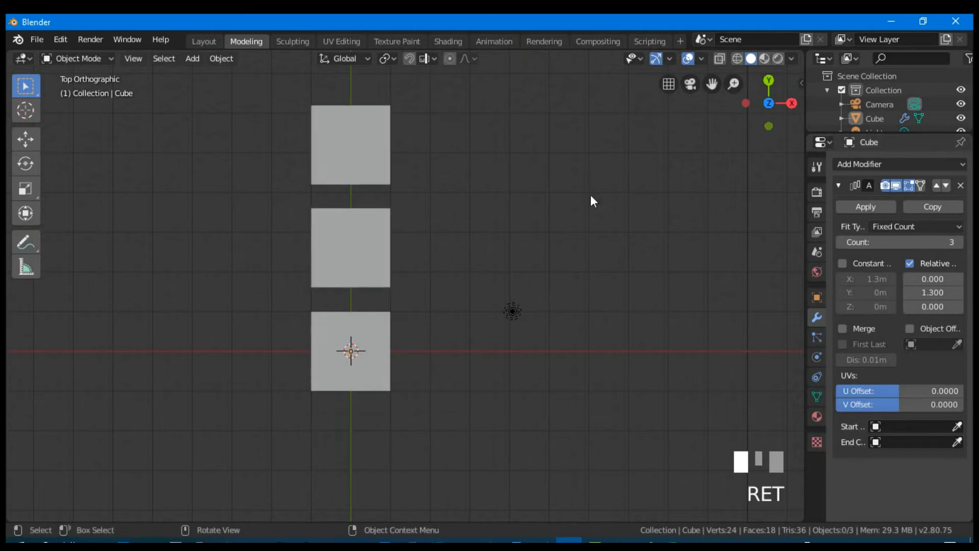
Step: Stack the cubes vertically by setting the array's relative offset to 0 in Y and 1.3 in Z, keeping Relative Offset enabled
click(910, 262)
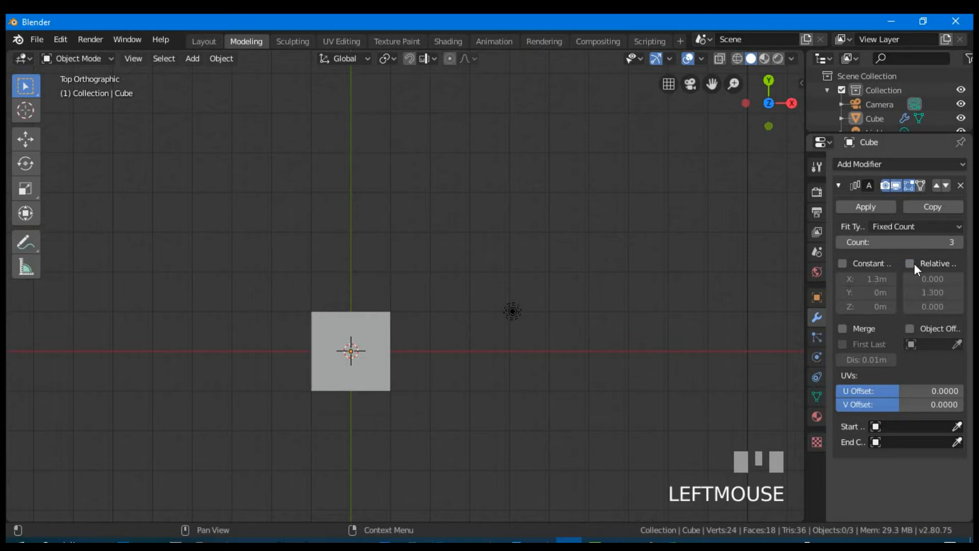
click(910, 263)
click(933, 288)
text(0)
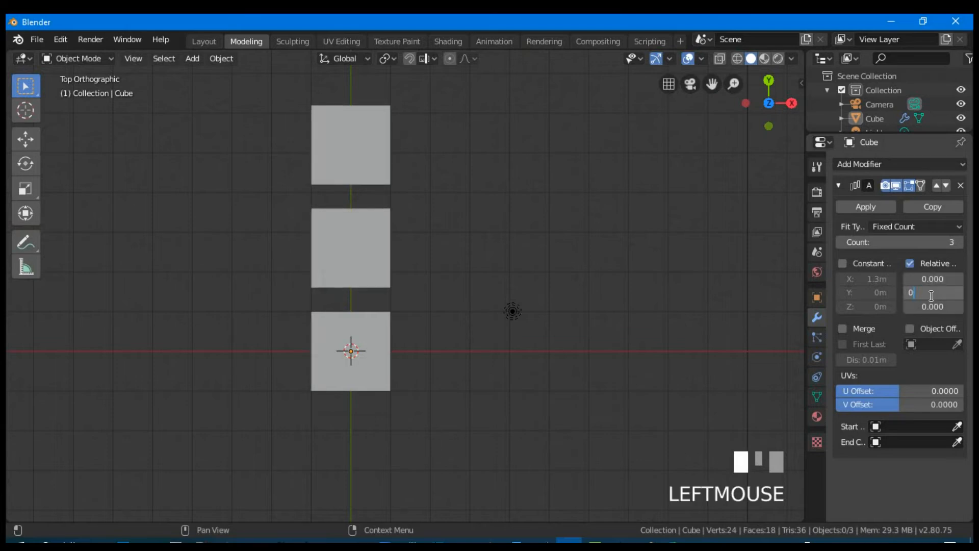
click(929, 309)
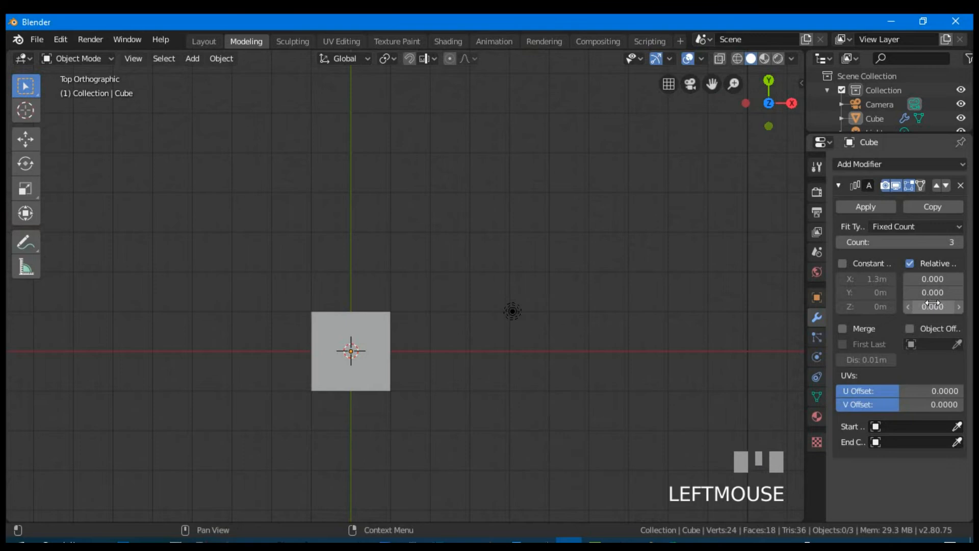
click(933, 305)
text(1.3)
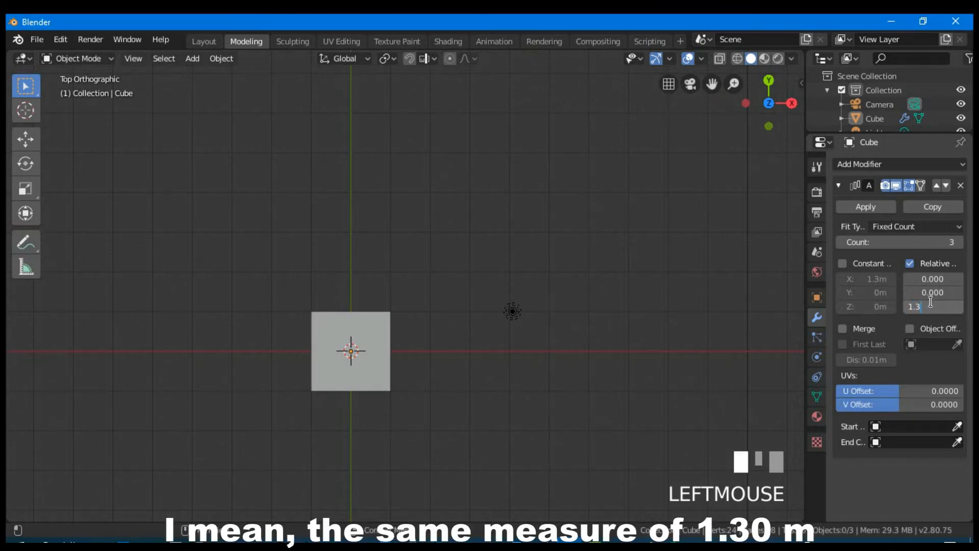
key(Return)
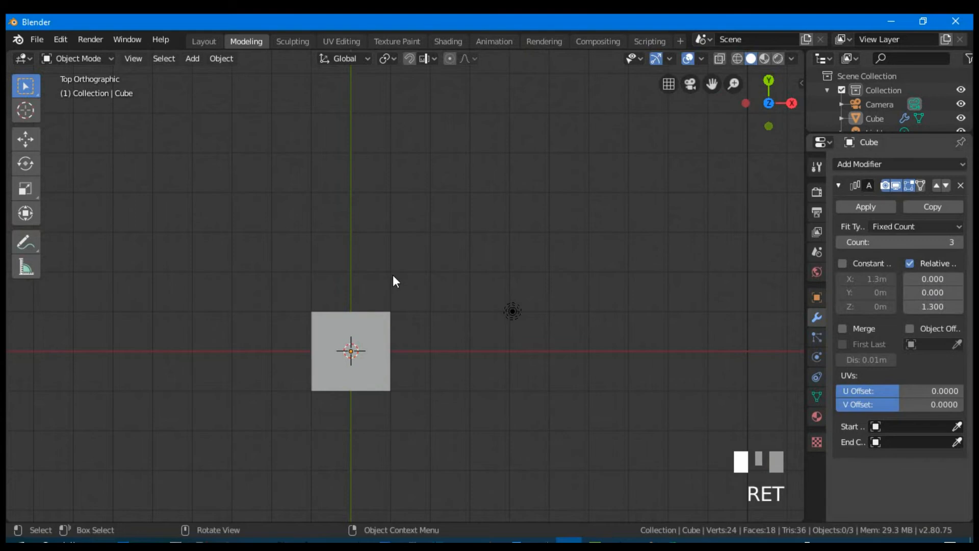
shift+middle_drag(385, 262, 397, 306)
shift+middle_drag(449, 290, 463, 314)
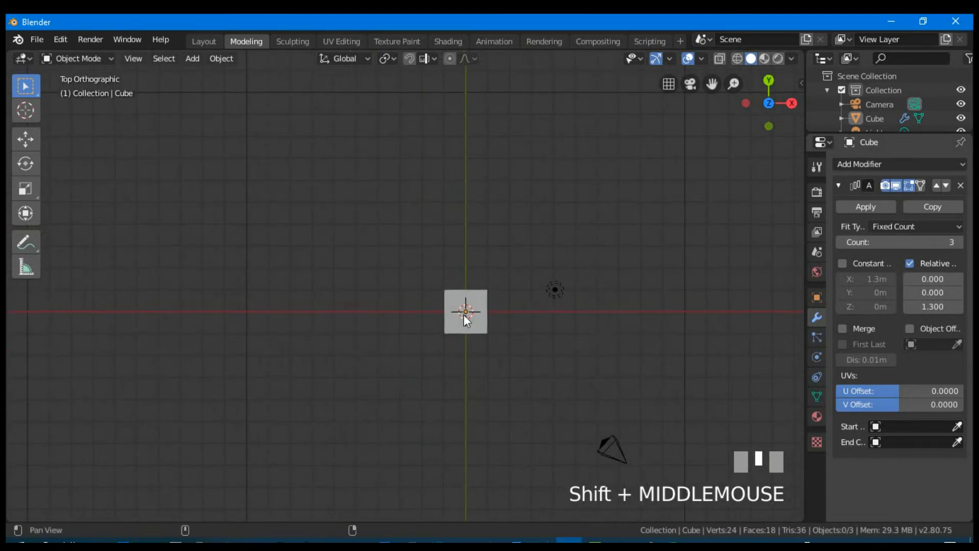
middle_drag(528, 366, 518, 276)
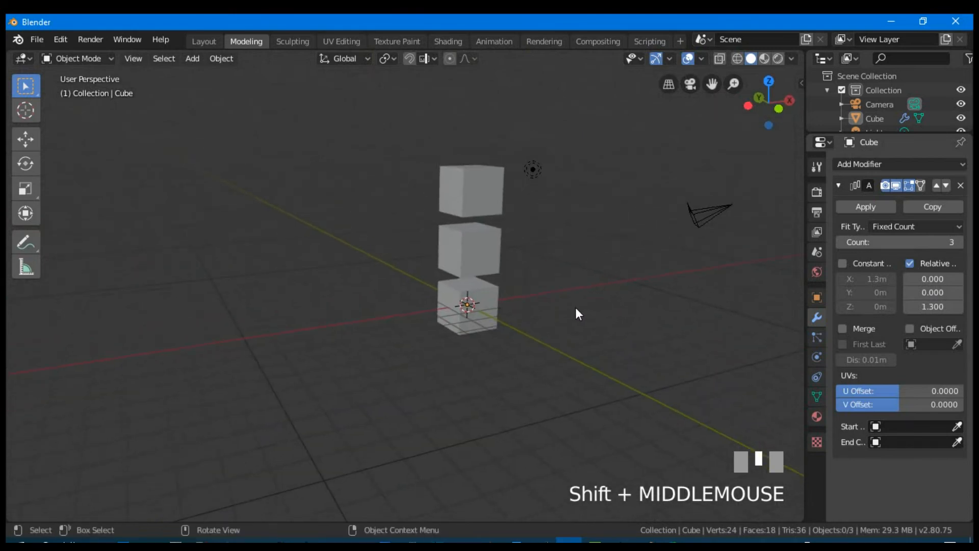
Step: Spread the stacked cubes diagonally in front view by setting the array's relative X offset to 1.3, and turn Relative Offset off
key(KP_1)
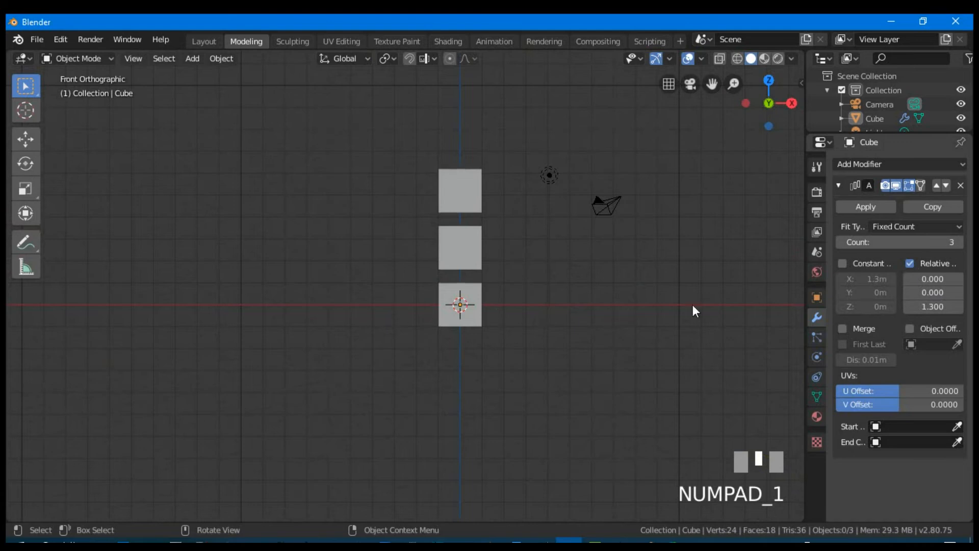
click(934, 279)
text(1.3)
key(Return)
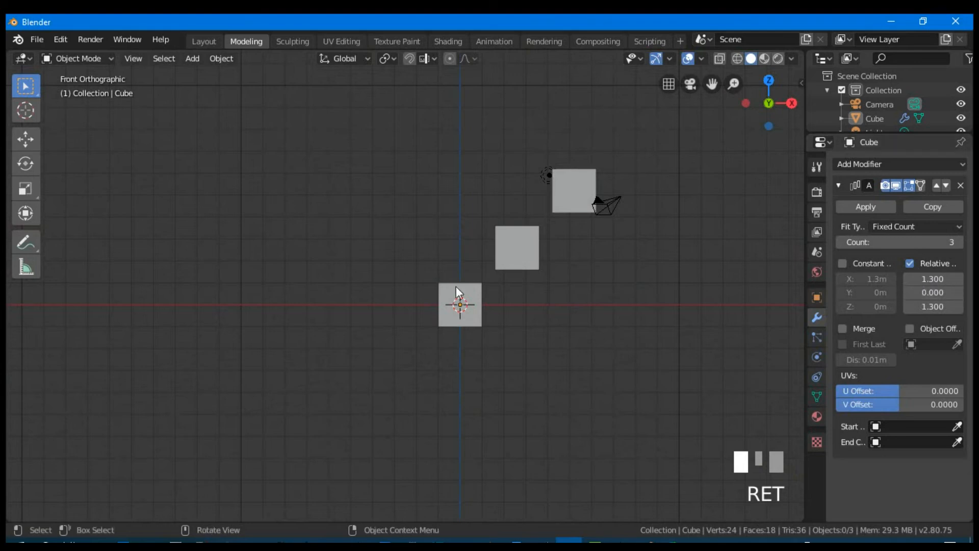
middle_drag(470, 251, 558, 265)
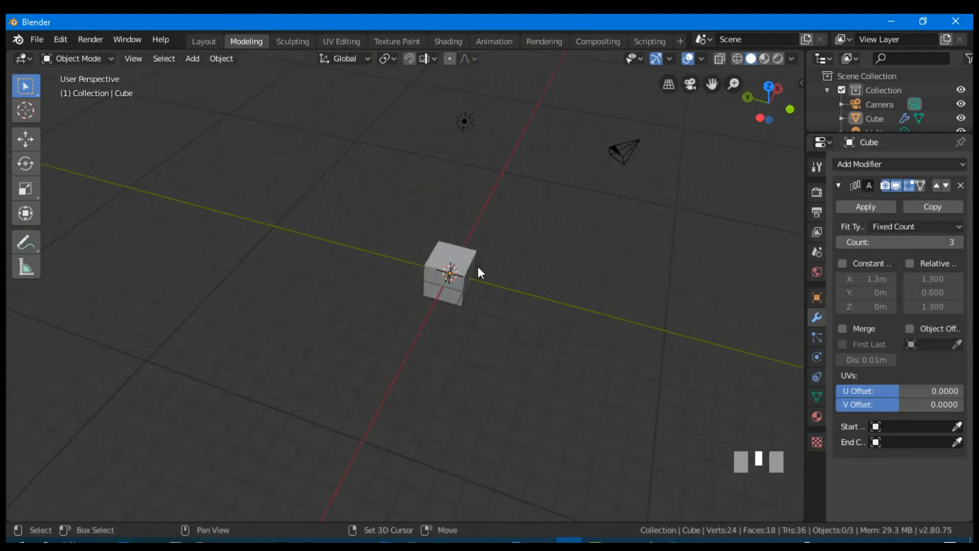
Step: Add an ico sphere, move it along the negative Y axis to sit just beside the cube, and deselect it
key(shift+a)
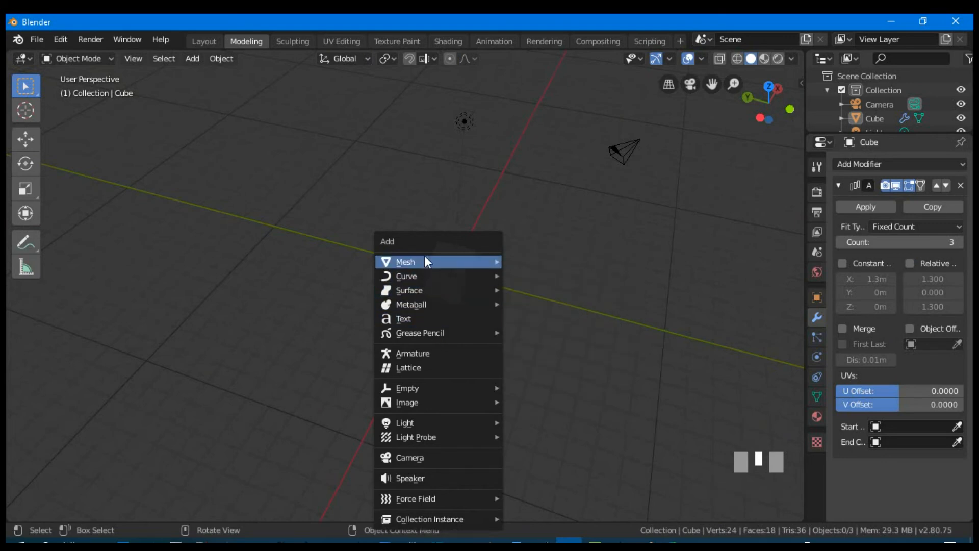
mouse_move(430, 260)
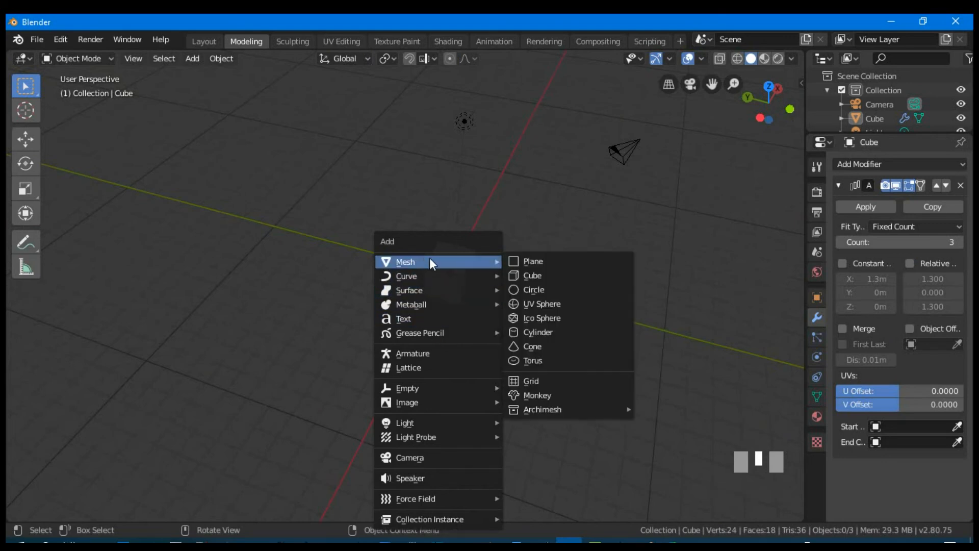
click(531, 317)
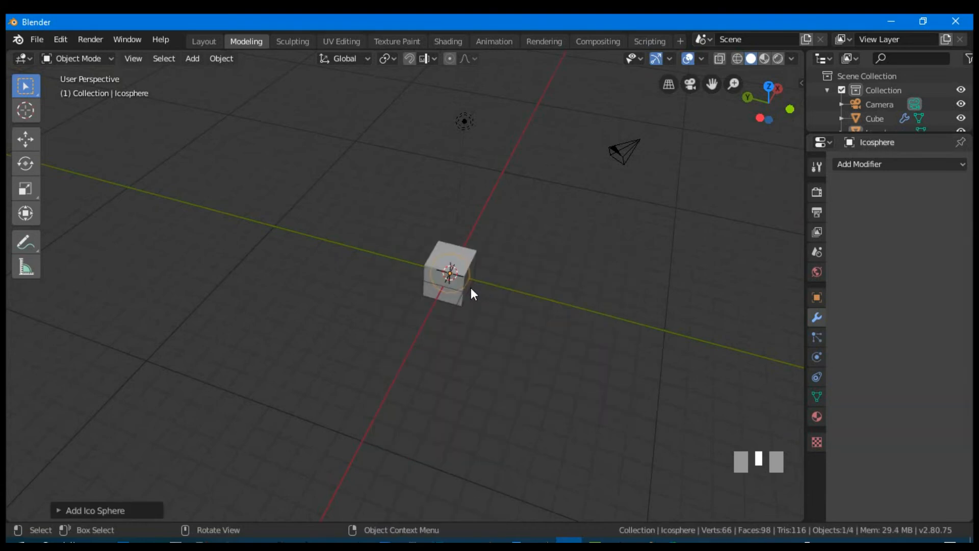
key(g)
key(y)
click(539, 306)
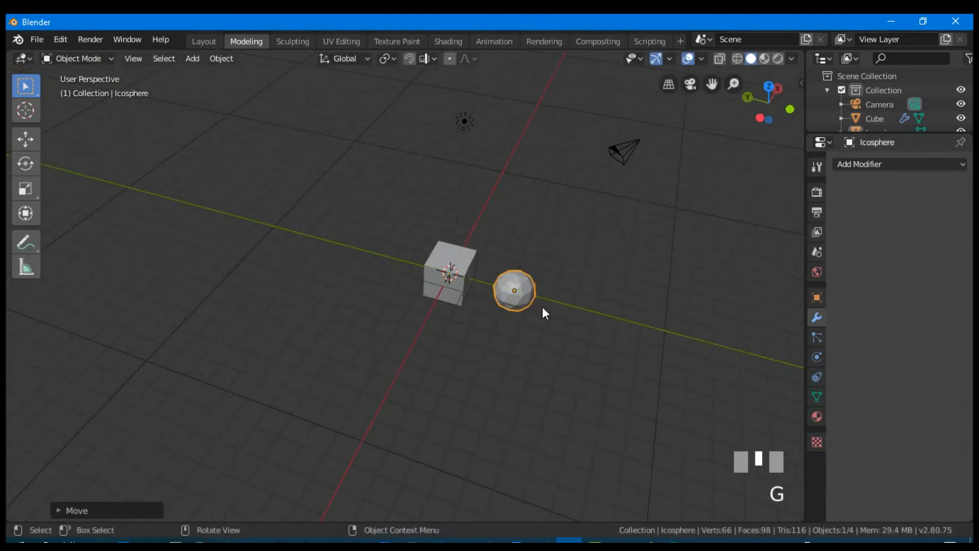
click(452, 331)
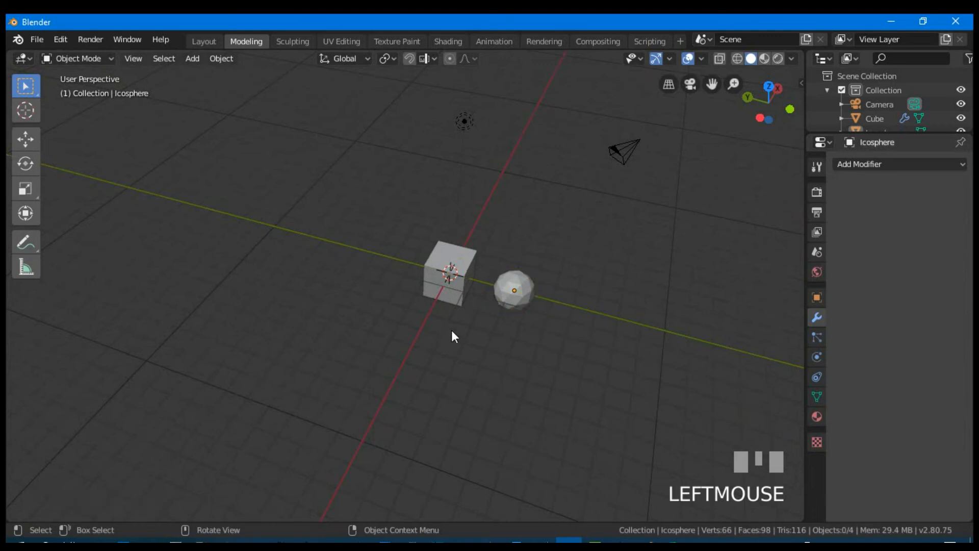
Step: Array the cube by Object Offset, using the Icosphere as the offset object
click(461, 254)
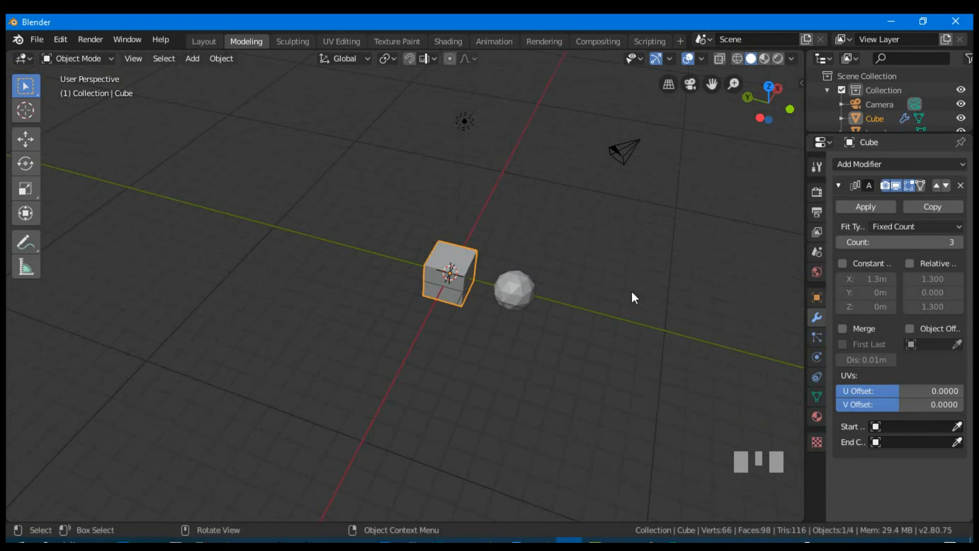
click(910, 344)
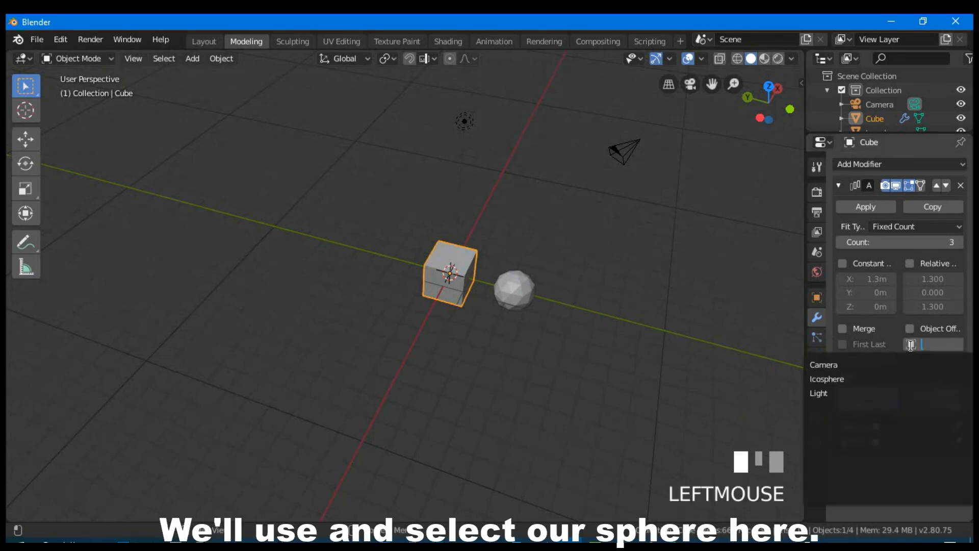
click(828, 378)
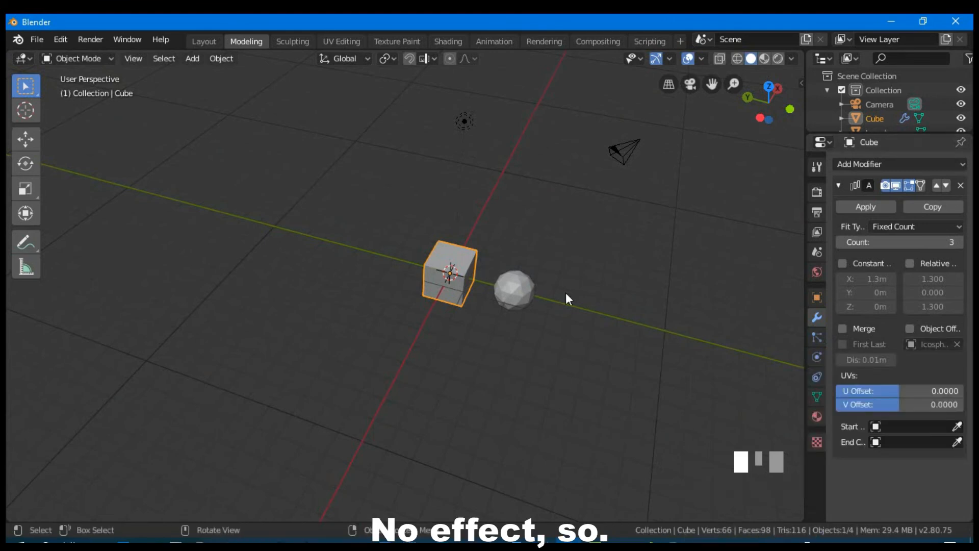
click(912, 328)
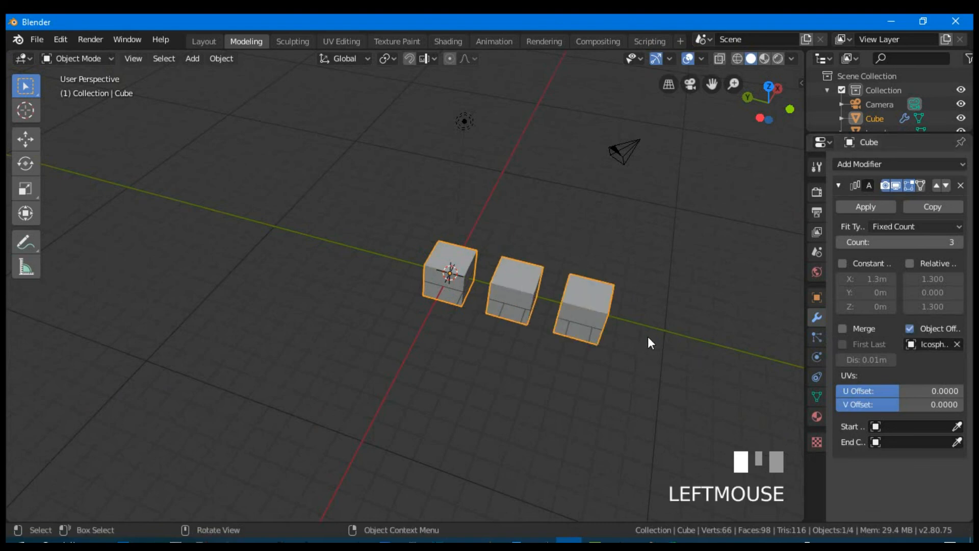
middle_drag(611, 351, 548, 339)
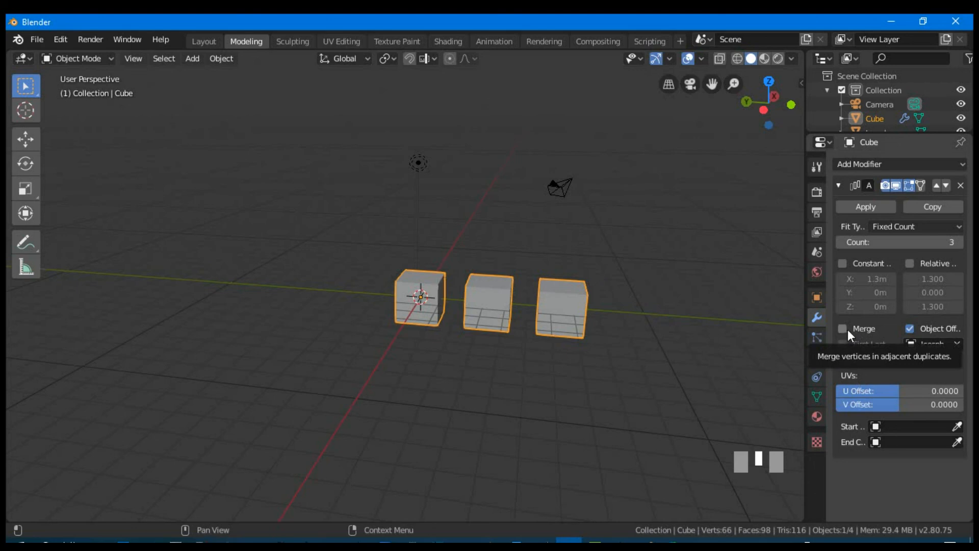
Step: Try the array's Merge and First Last options on the cubes, and switch both off again
click(849, 330)
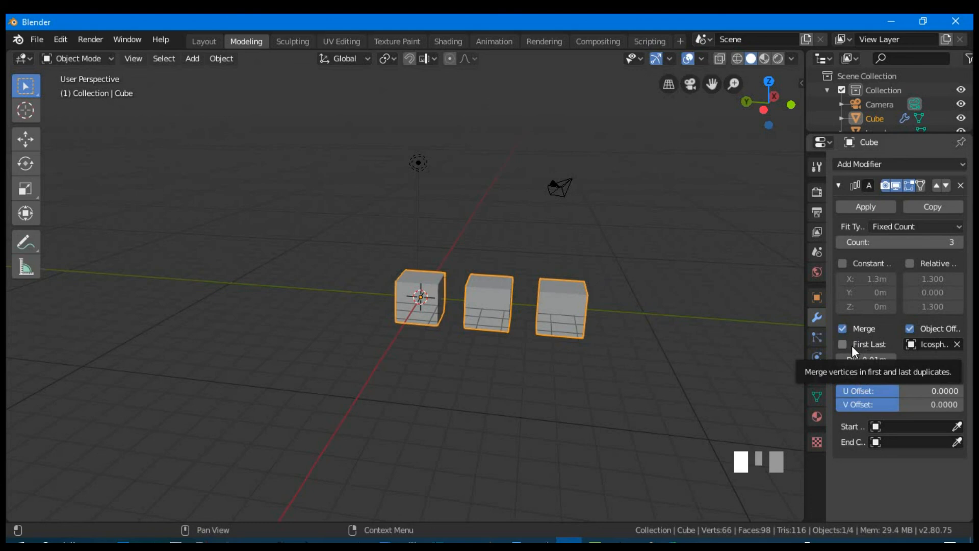
click(853, 346)
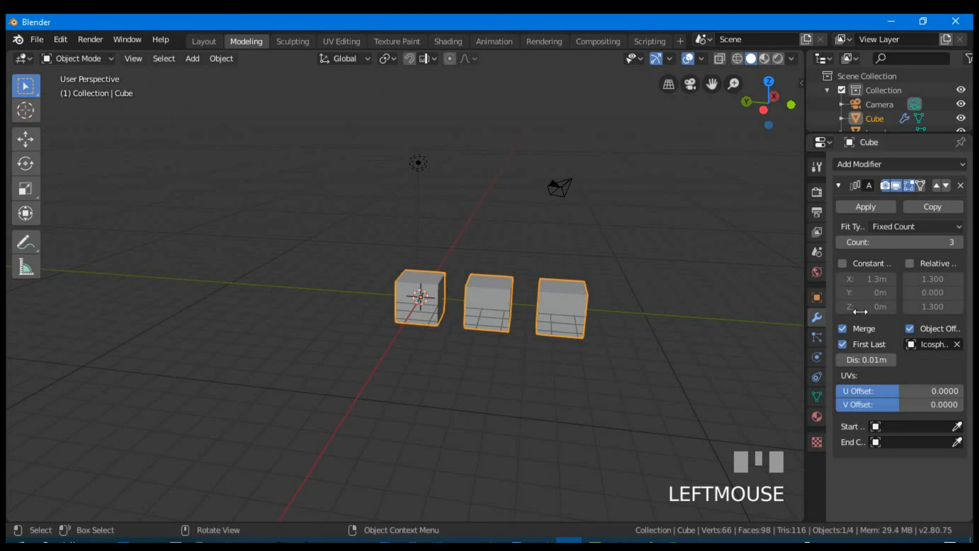
click(852, 345)
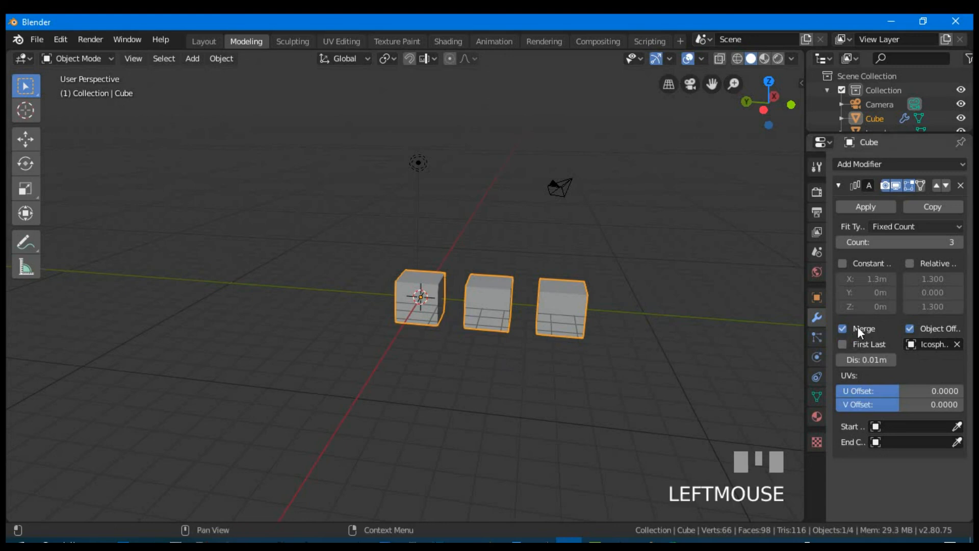
click(859, 328)
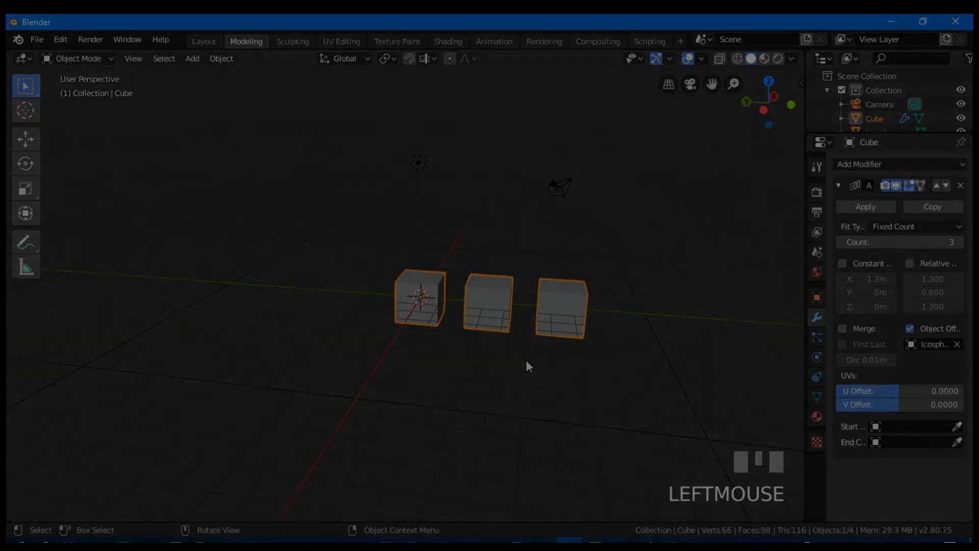